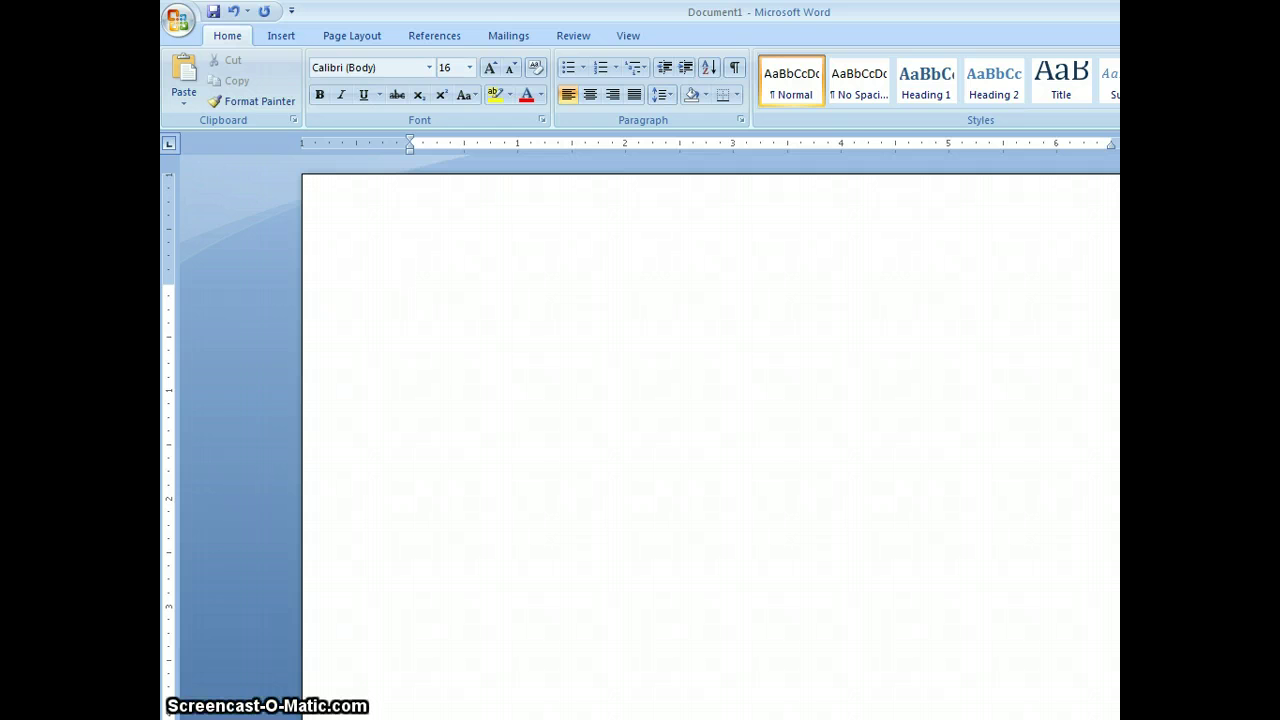
Type H2O and make its 2 a subscript through the Font dialog
type("H2O")
left_click_drag(425, 298, 438, 298)
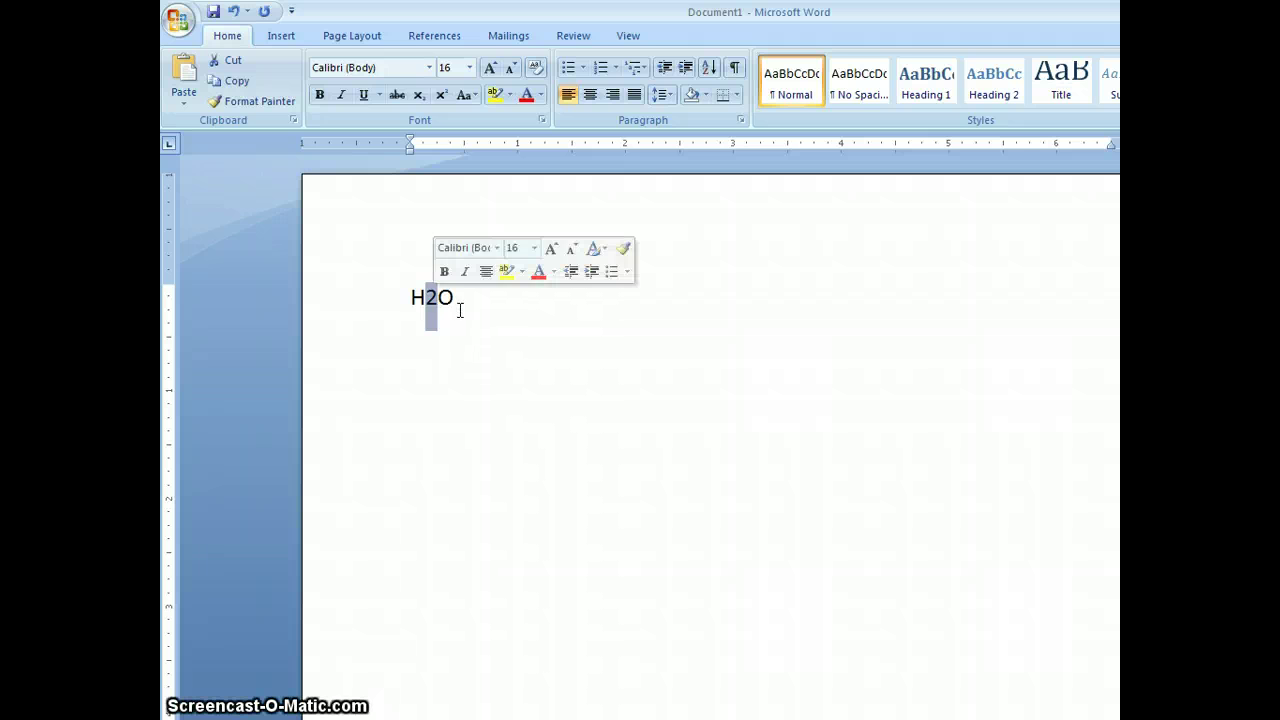
left_click(542, 121)
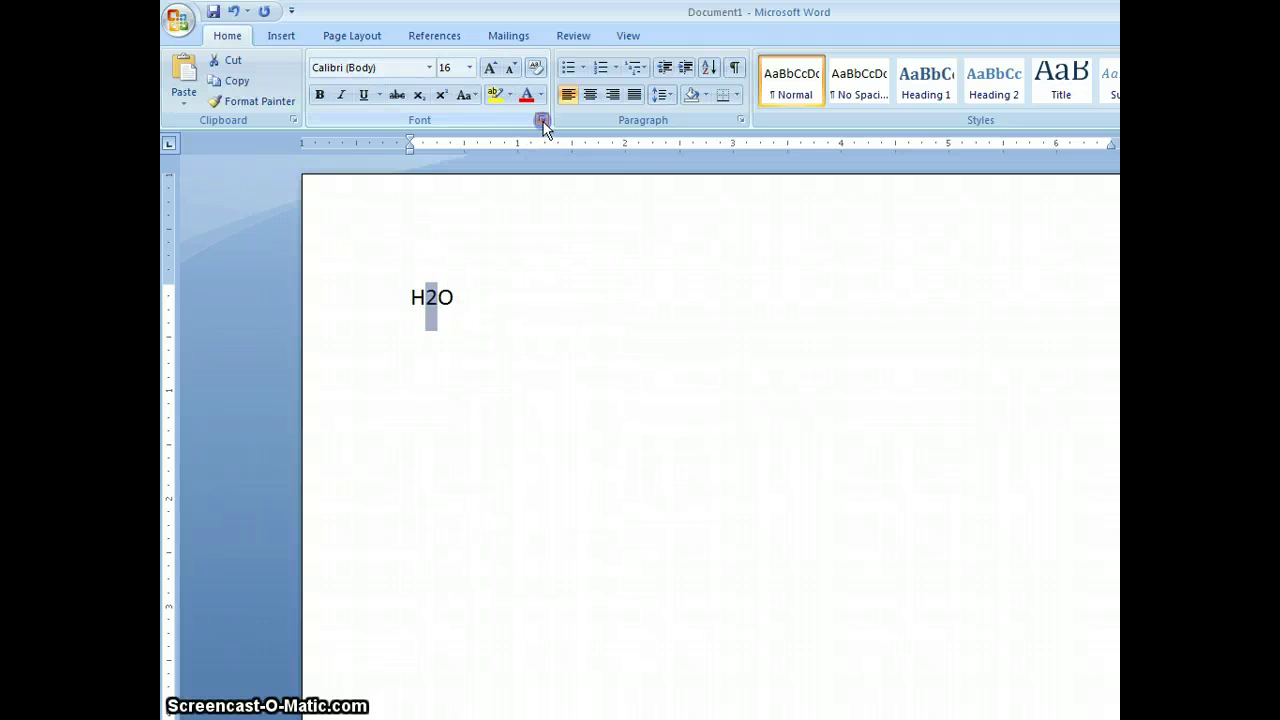
left_click_drag(600, 262, 576, 151)
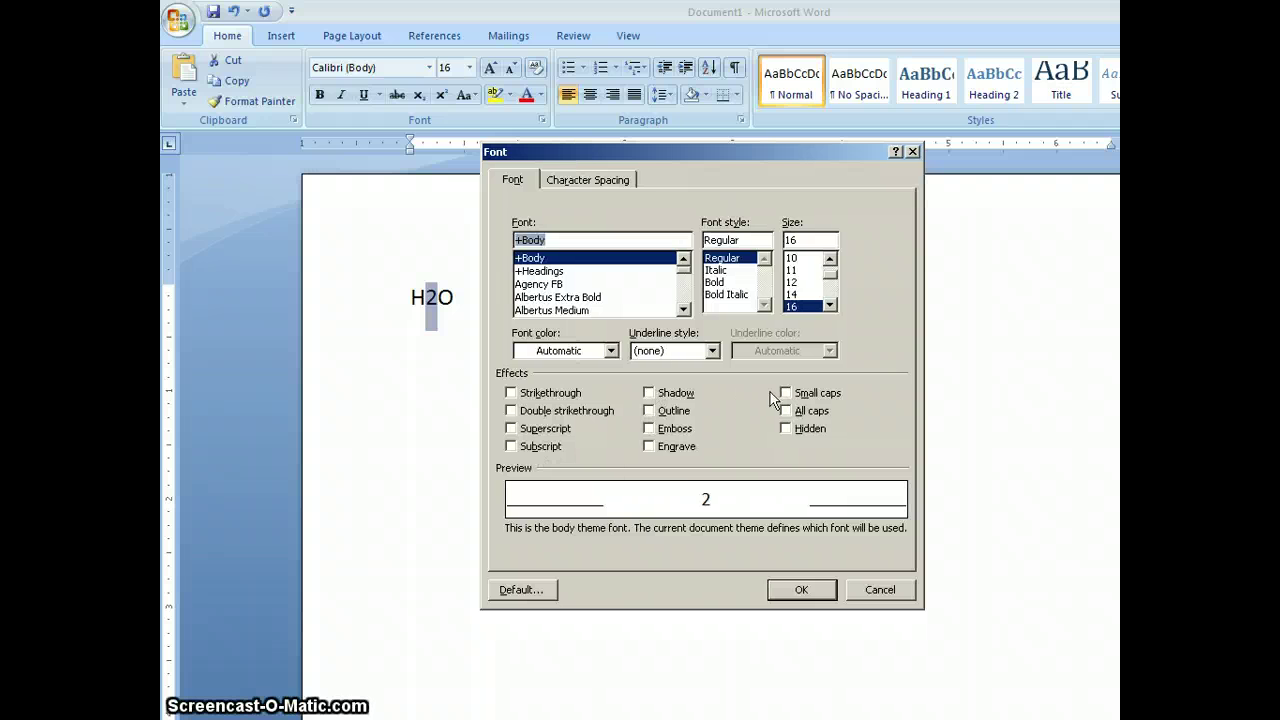
left_click(553, 452)
left_click(800, 592)
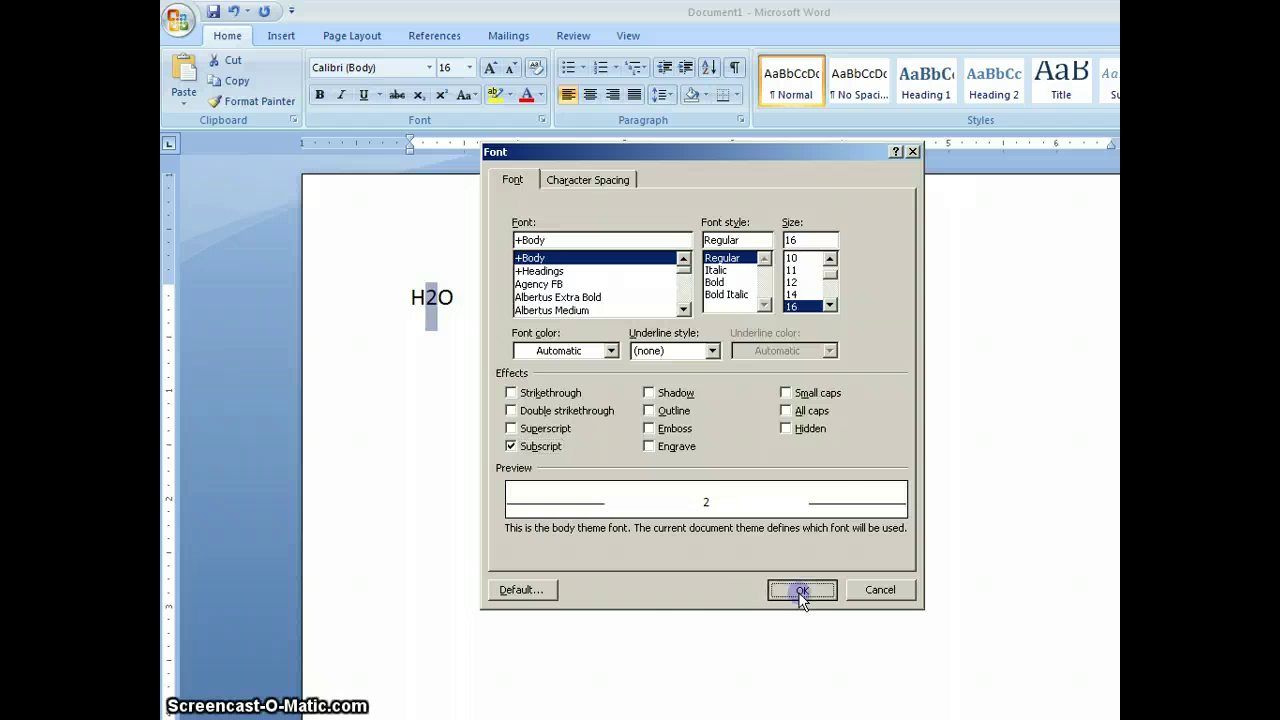
left_click(566, 374)
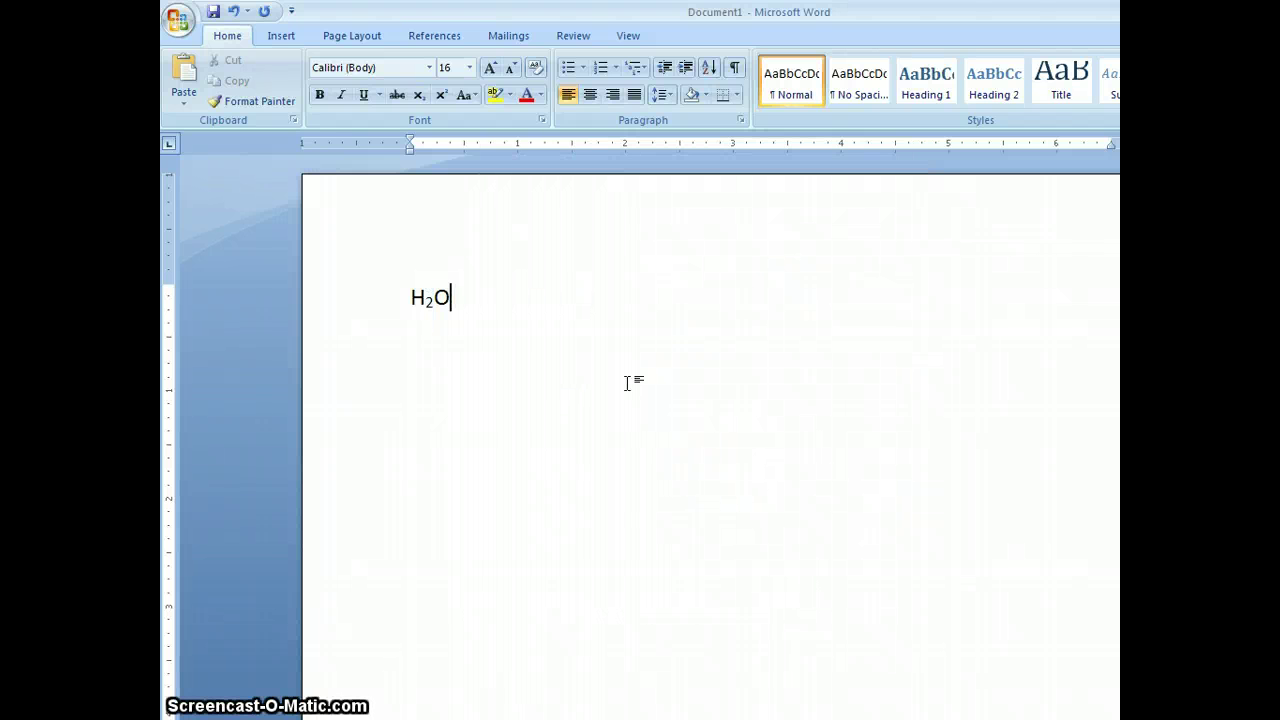
On a new line, type H2O and subscript its 2 via the right-click Font dialog
key("Return")
type("H2O")
left_click_drag(424, 346, 432, 346)
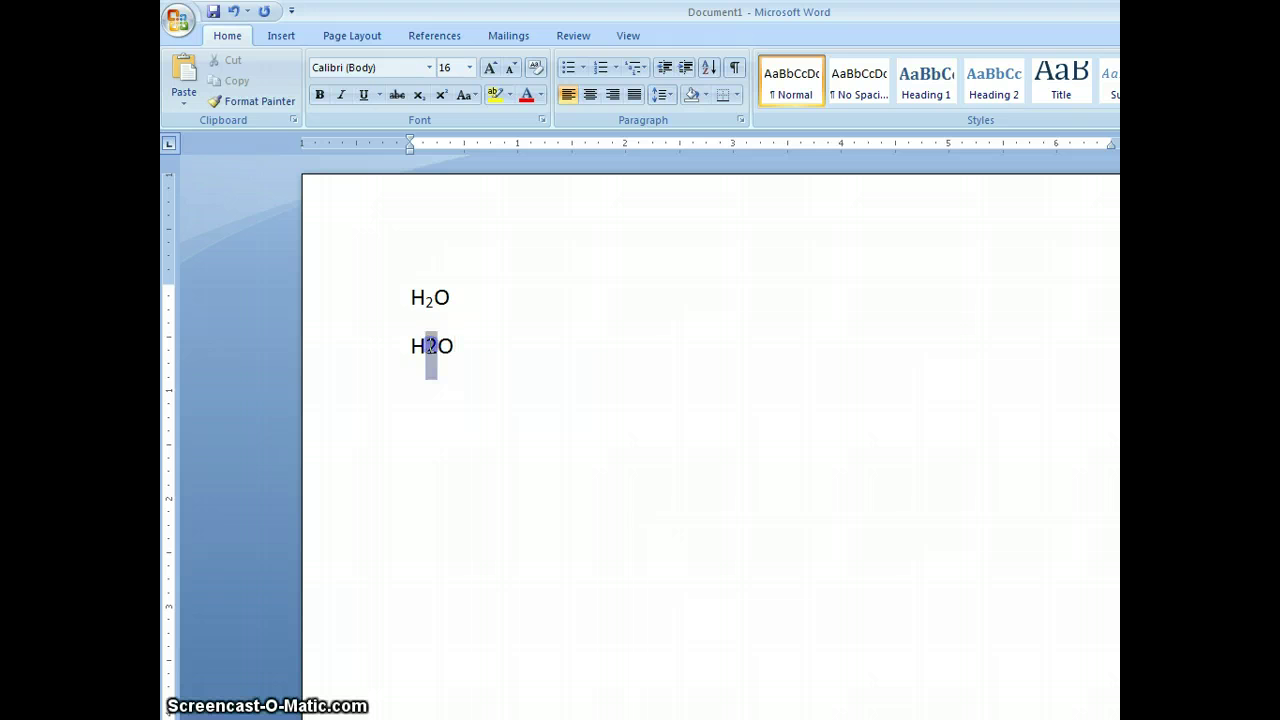
right_click(433, 357)
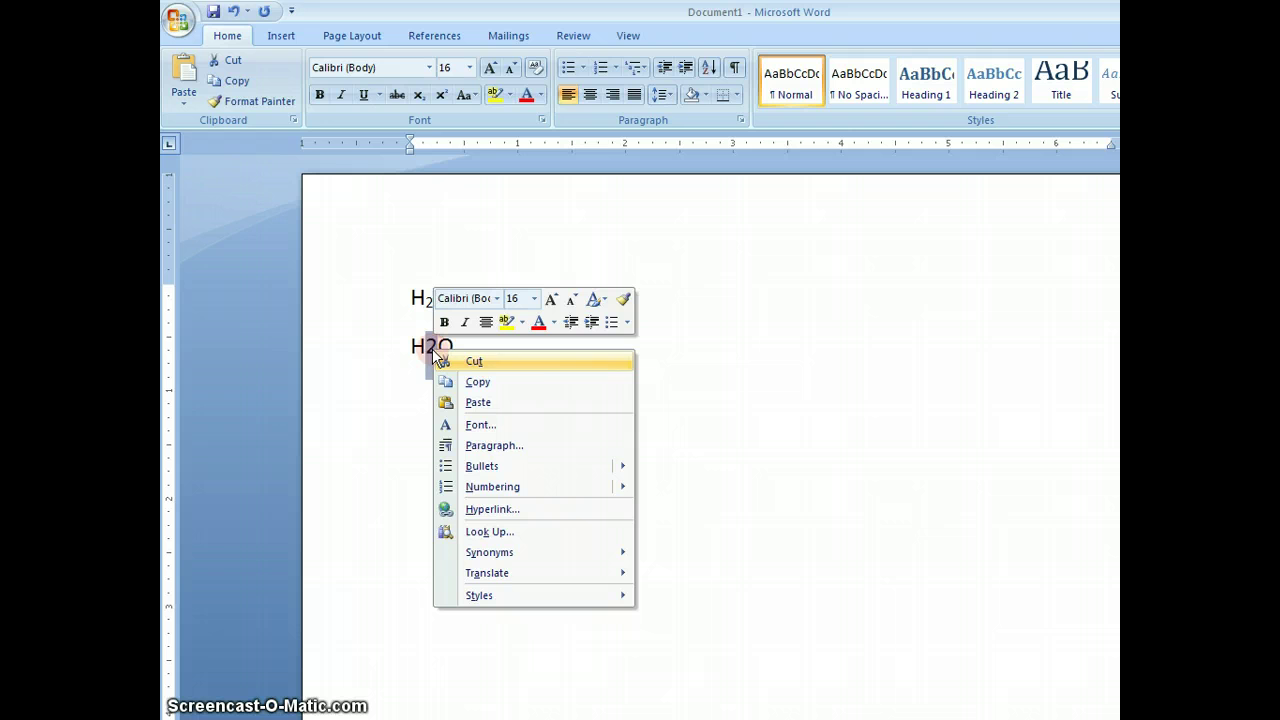
left_click(530, 430)
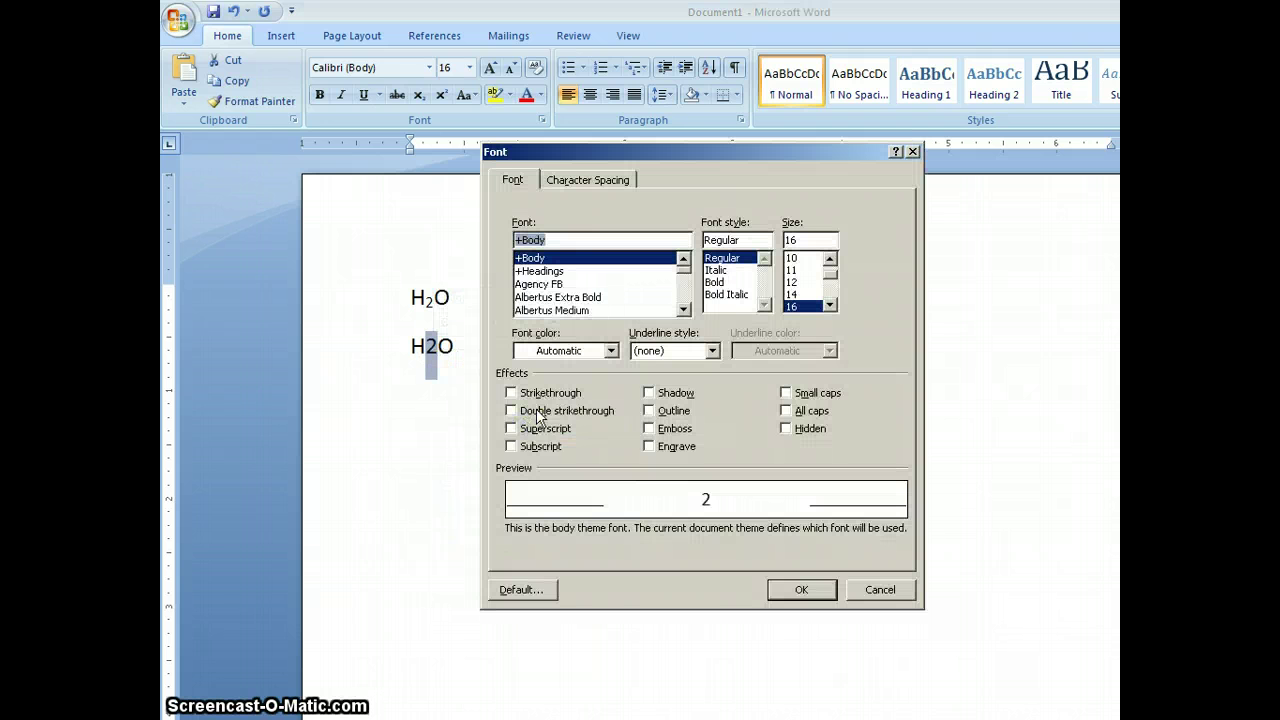
left_click(543, 449)
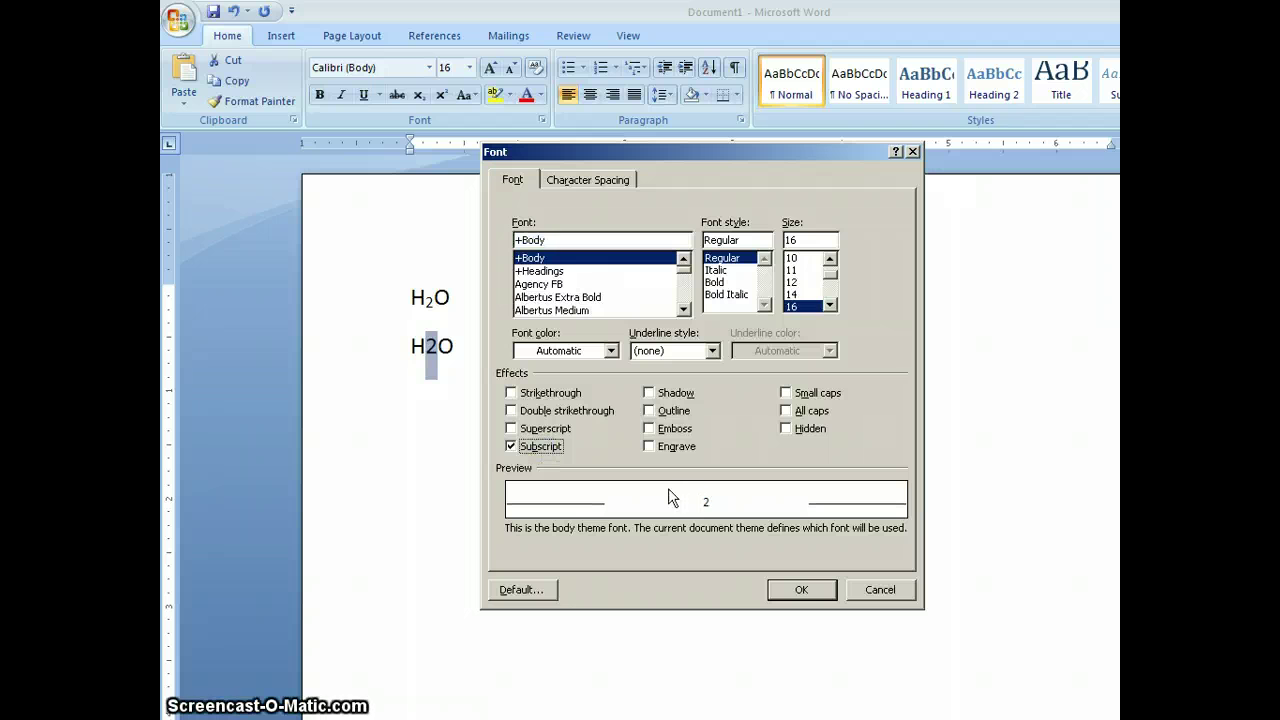
left_click(802, 589)
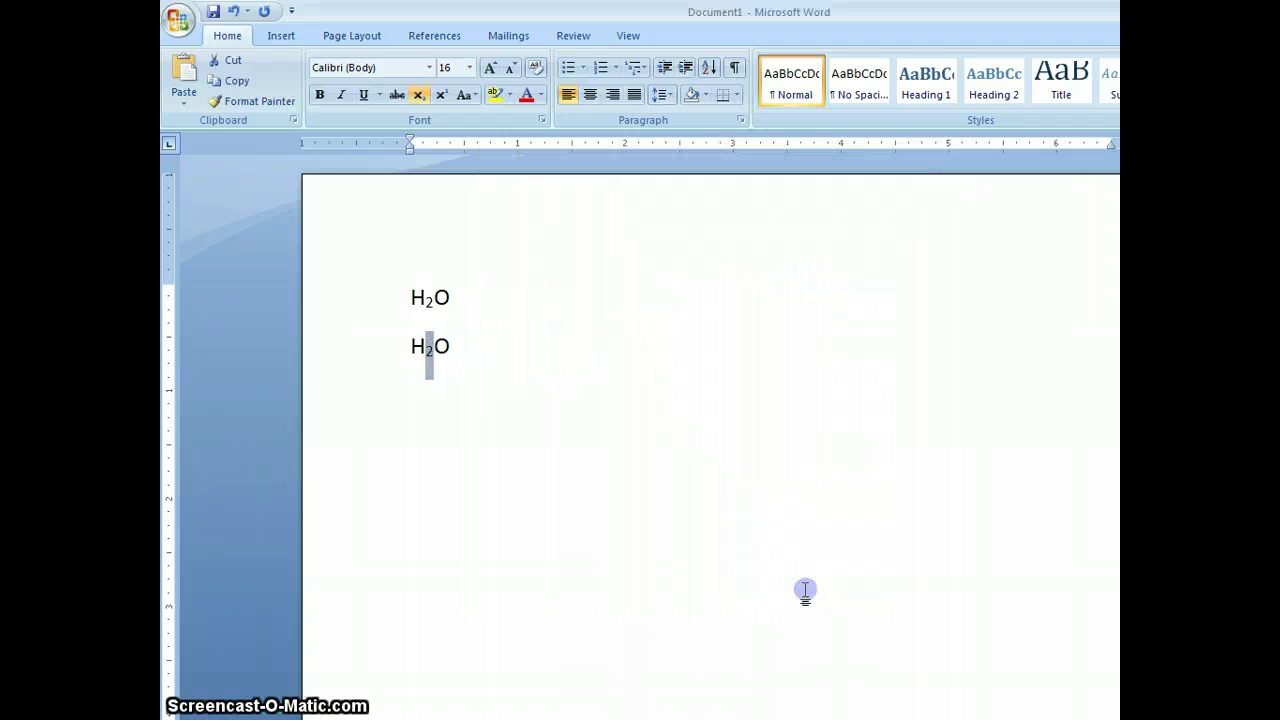
left_click(721, 476)
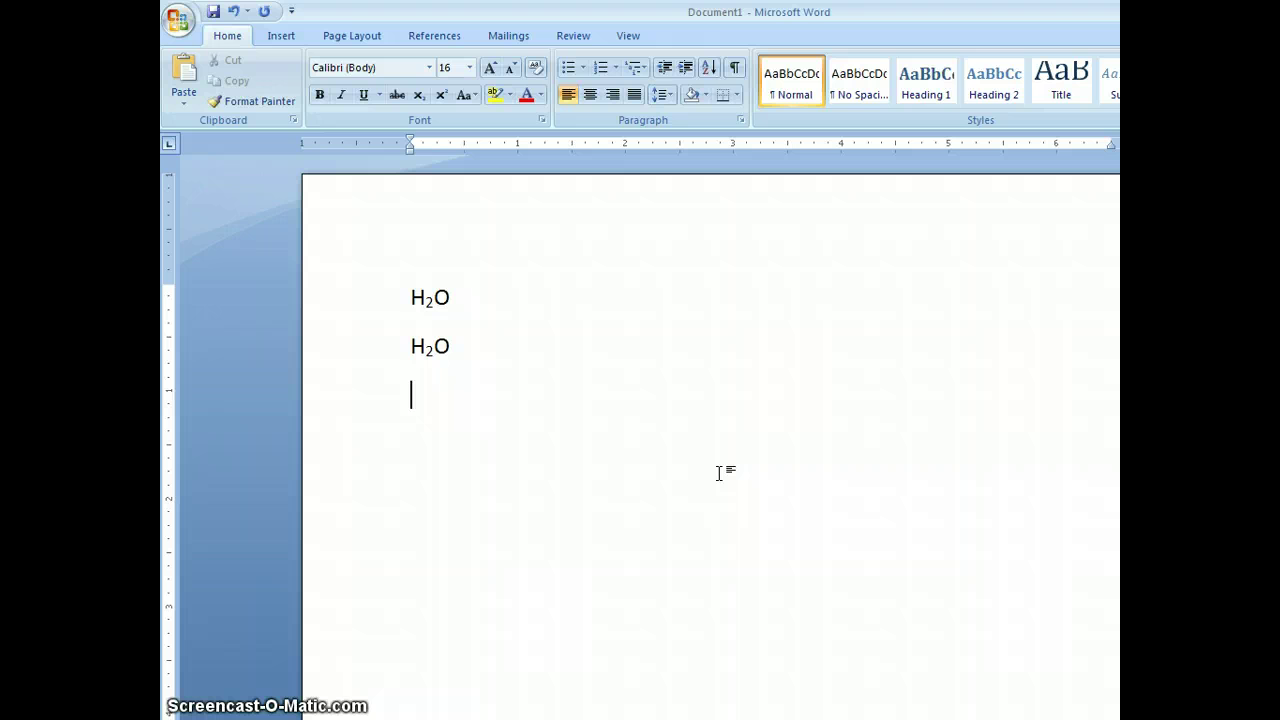
Type a third H₂O using the Ctrl+= subscript shortcut for the 2, then start a new line
type("H")
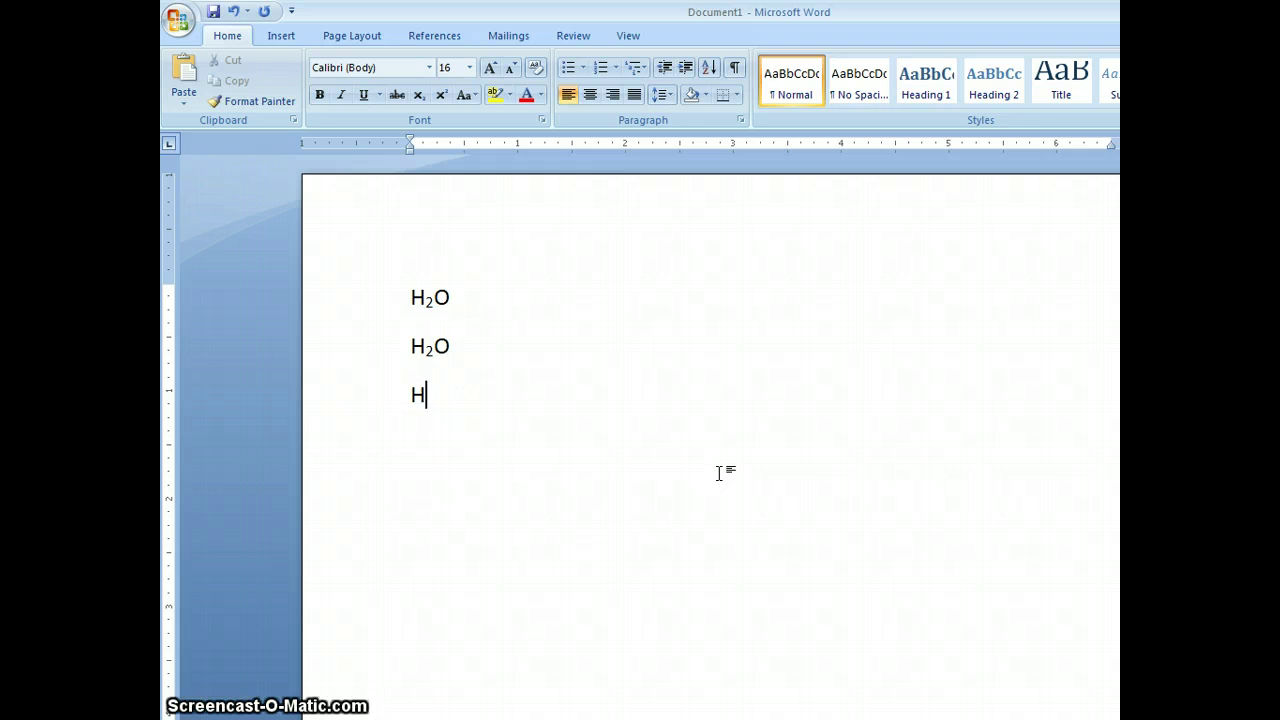
key("ctrl+shift+plus")
key("ctrl+equal")
key("ctrl+equal")
type("O")
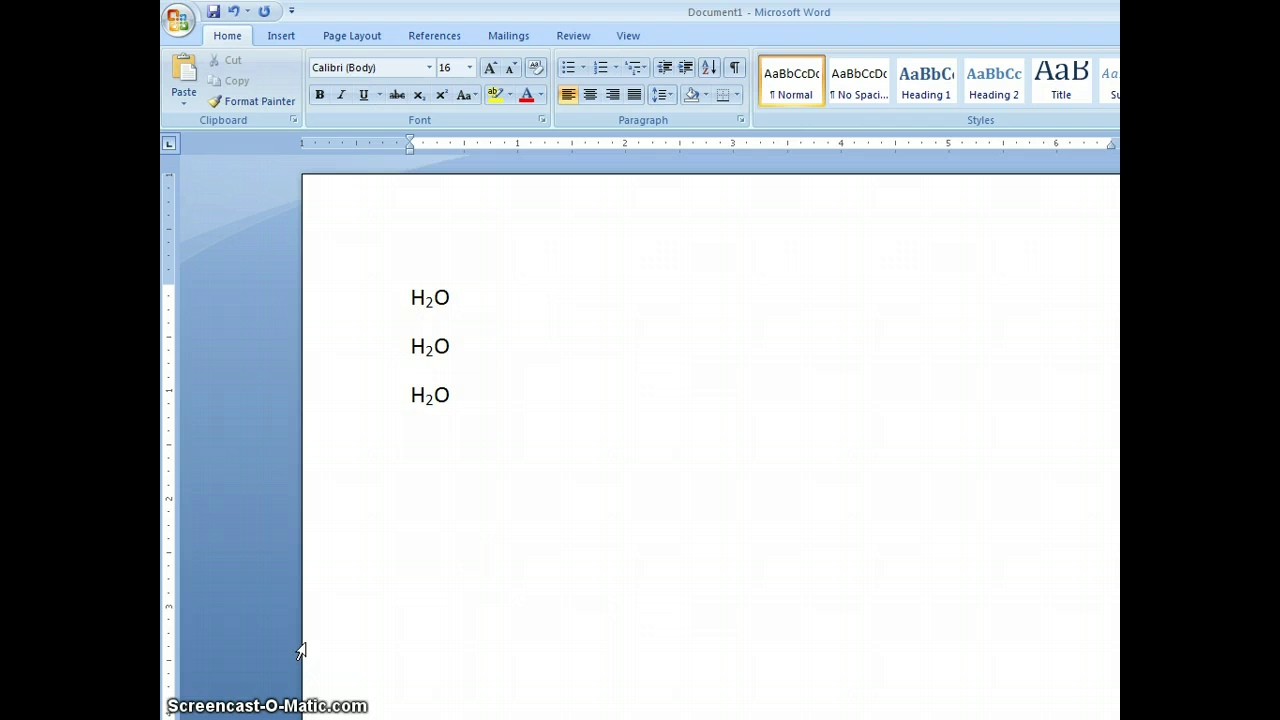
key("Return")
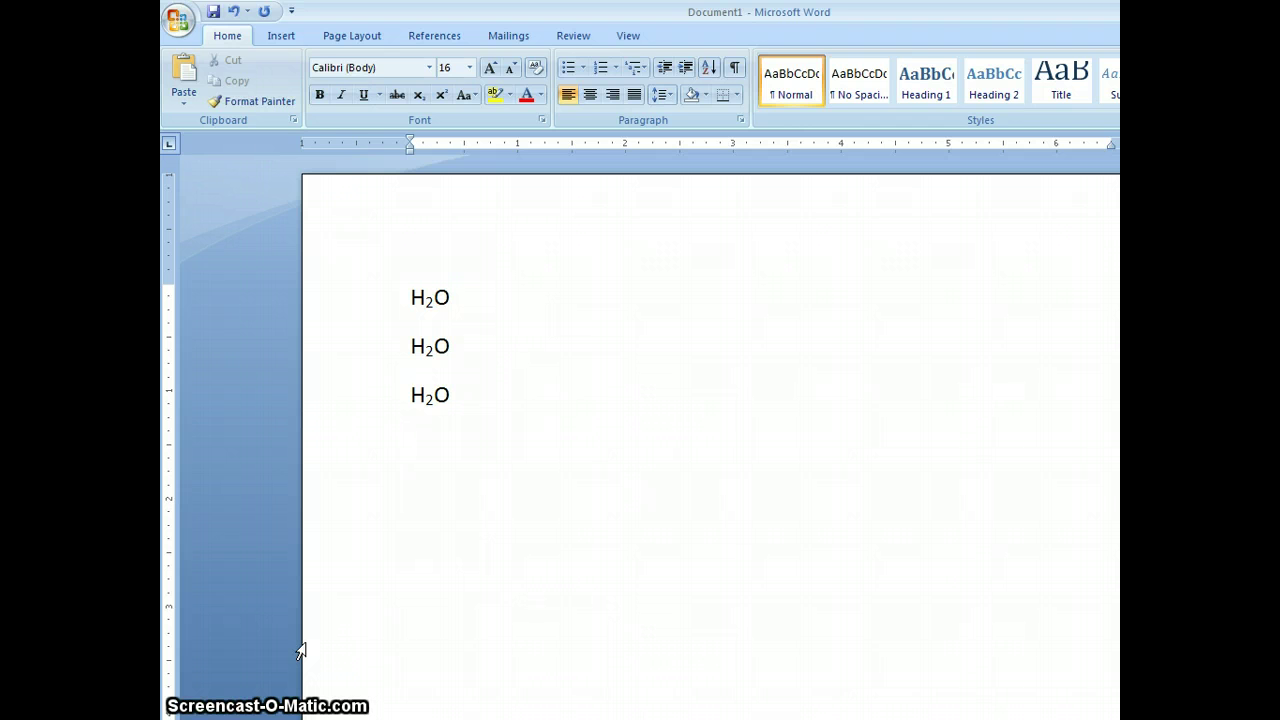
Type NH₄⁺, using Ctrl+= to subscript the 4 and Ctrl+Shift++ to superscript the plus
type("NH")
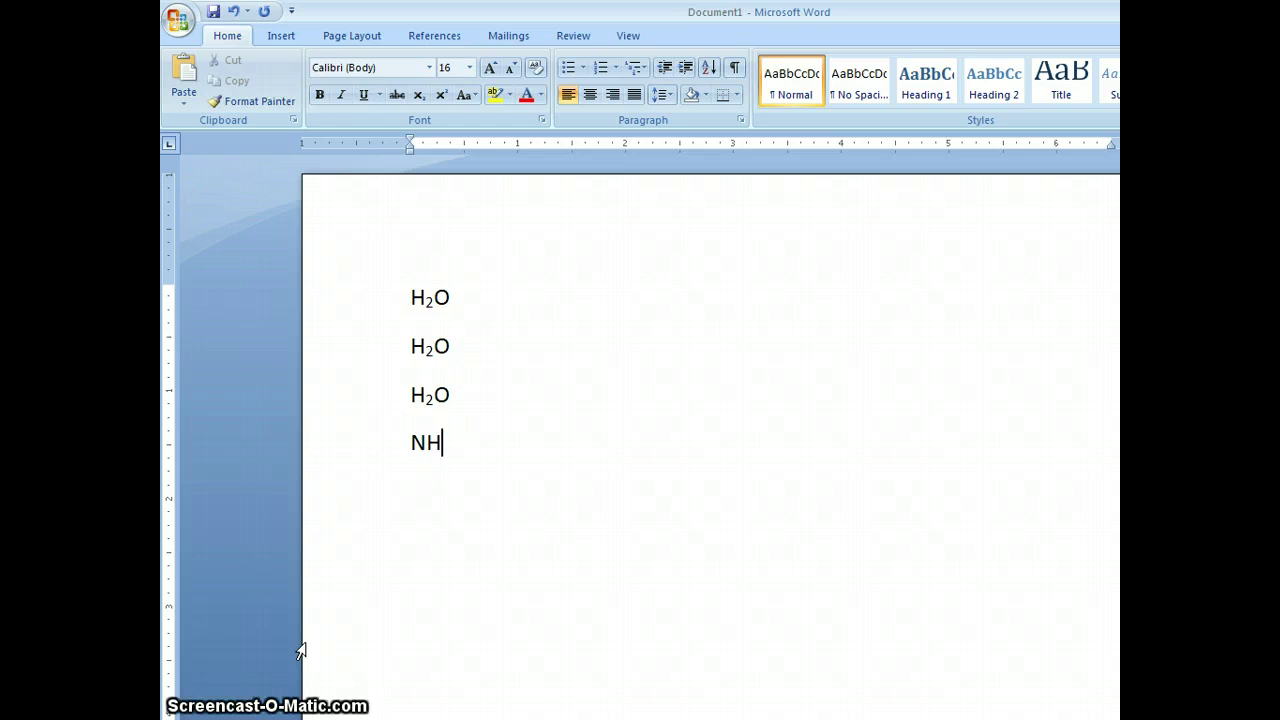
key("ctrl+equal")
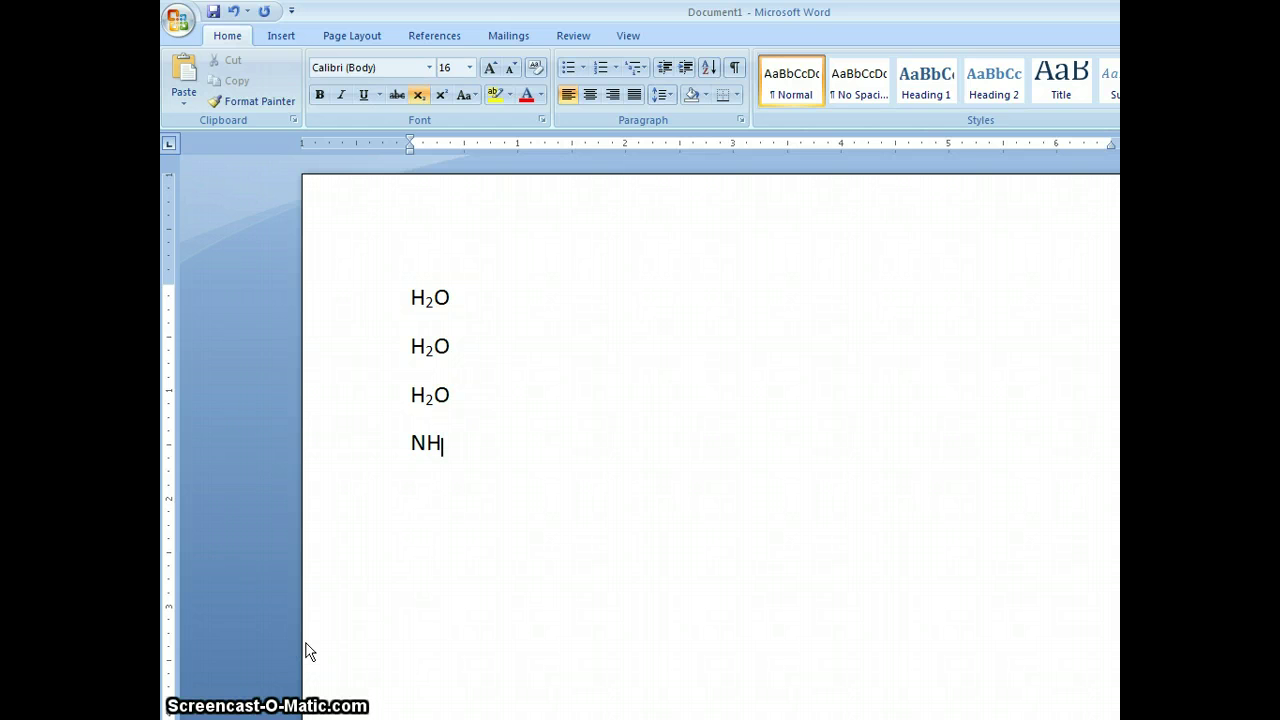
type("4")
key("ctrl+shift+equal")
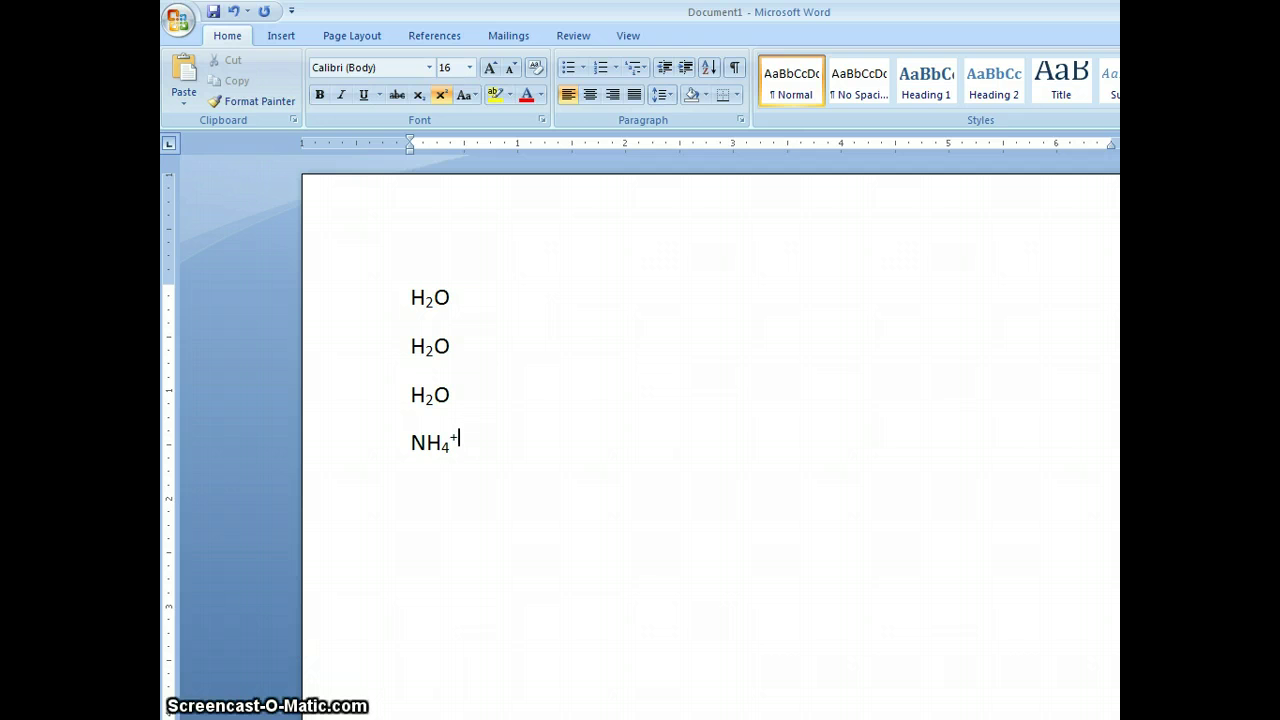
key("ctrl+shift+plus")
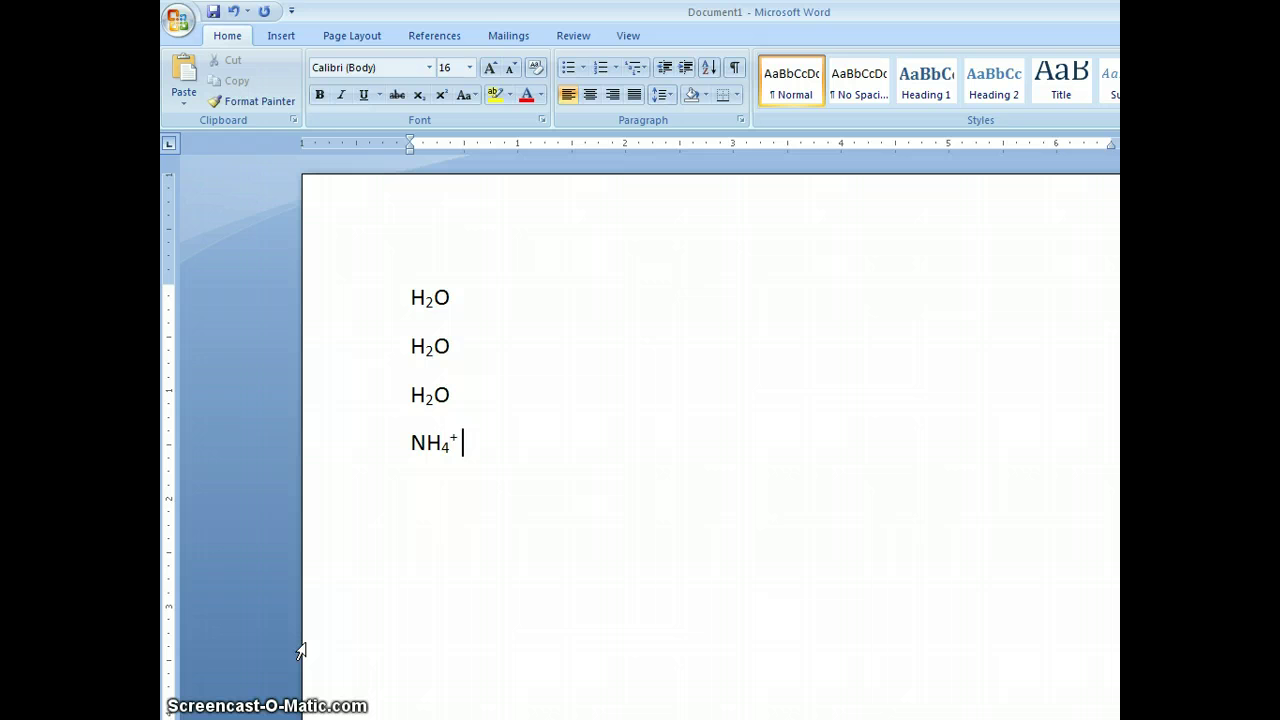
On a new line type 25 °C with a degree sign, then begin the next line with 25
key("Return")
type("25")
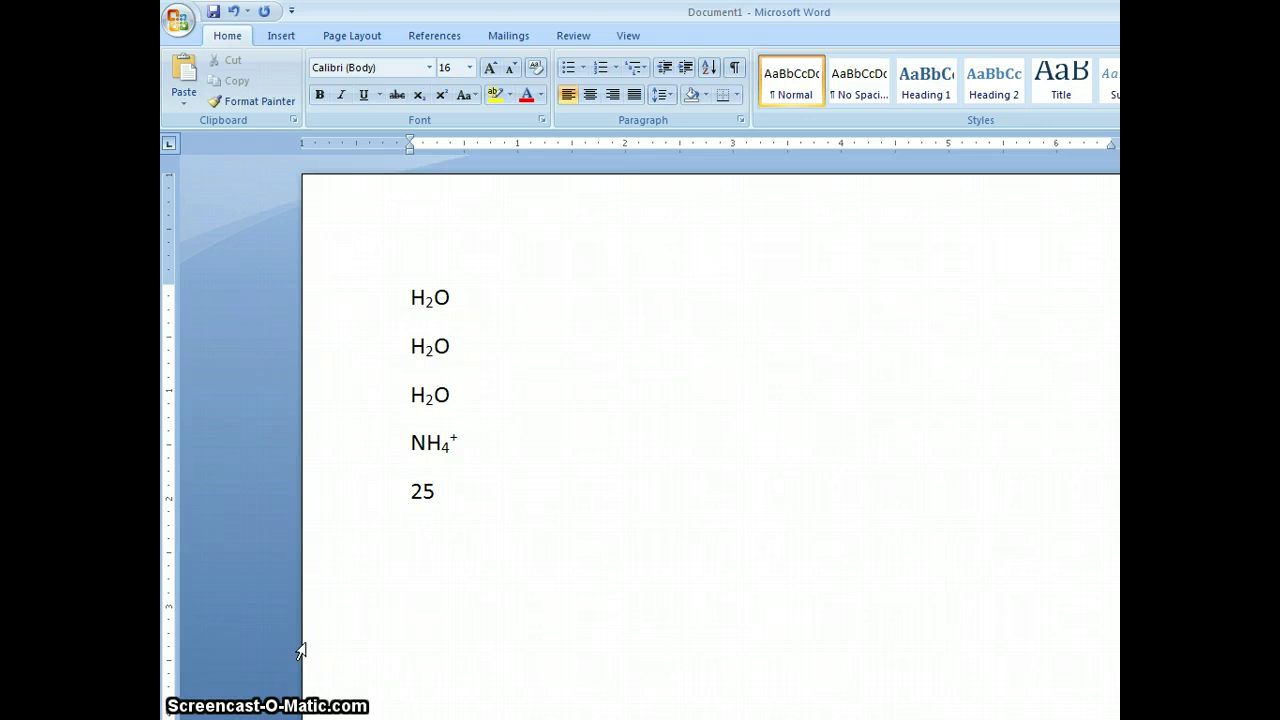
key("alt")
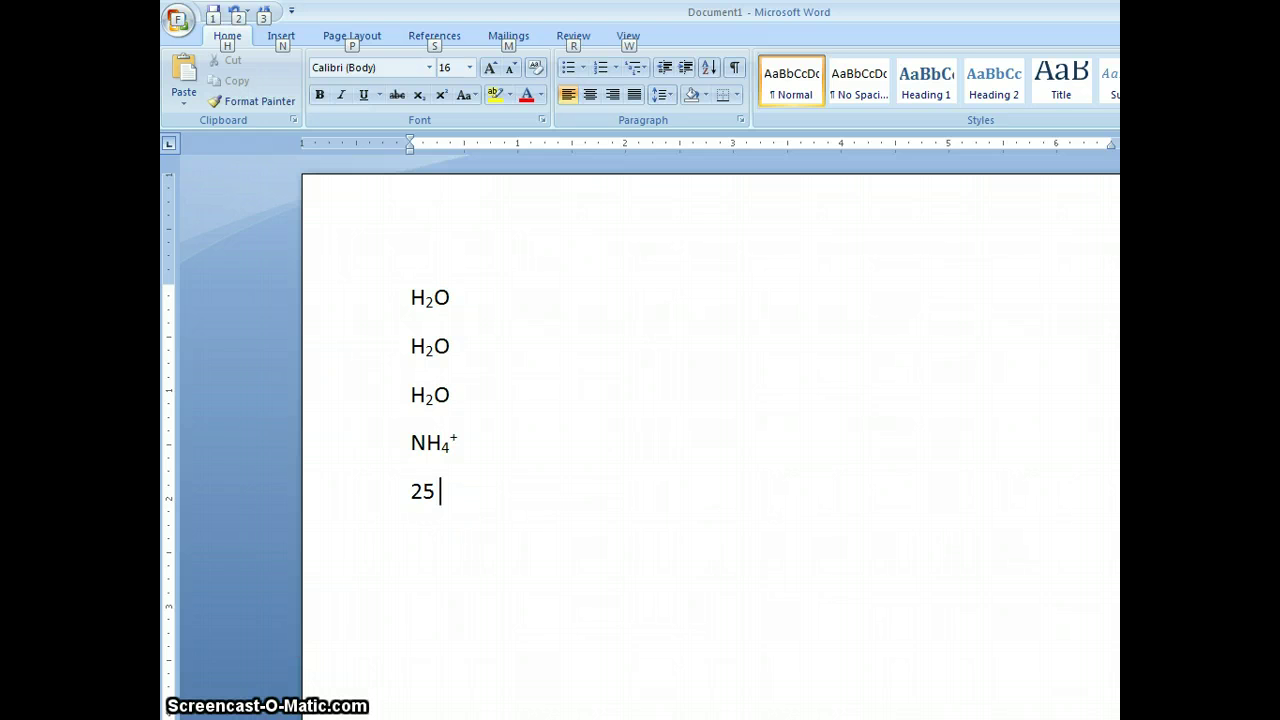
key("alt")
type("°C ")
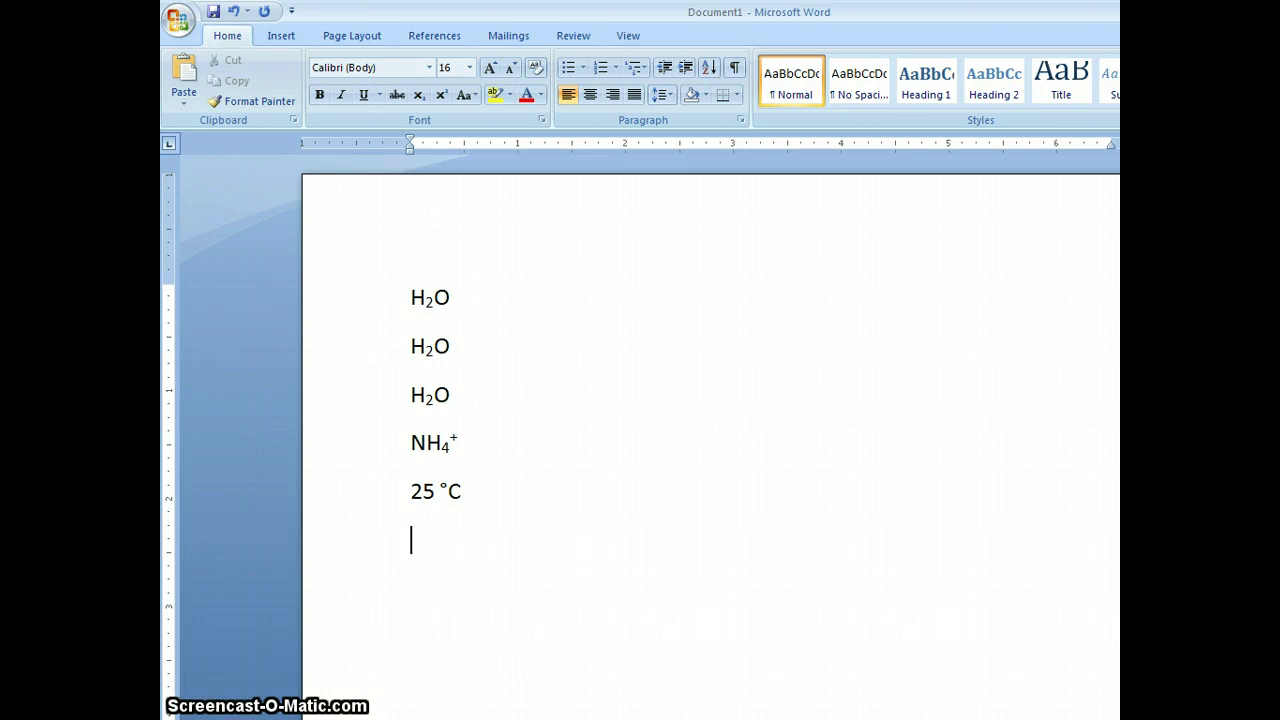
type("25")
Open the More Symbols dialog from the Insert tab's Symbol gallery
left_click(281, 37)
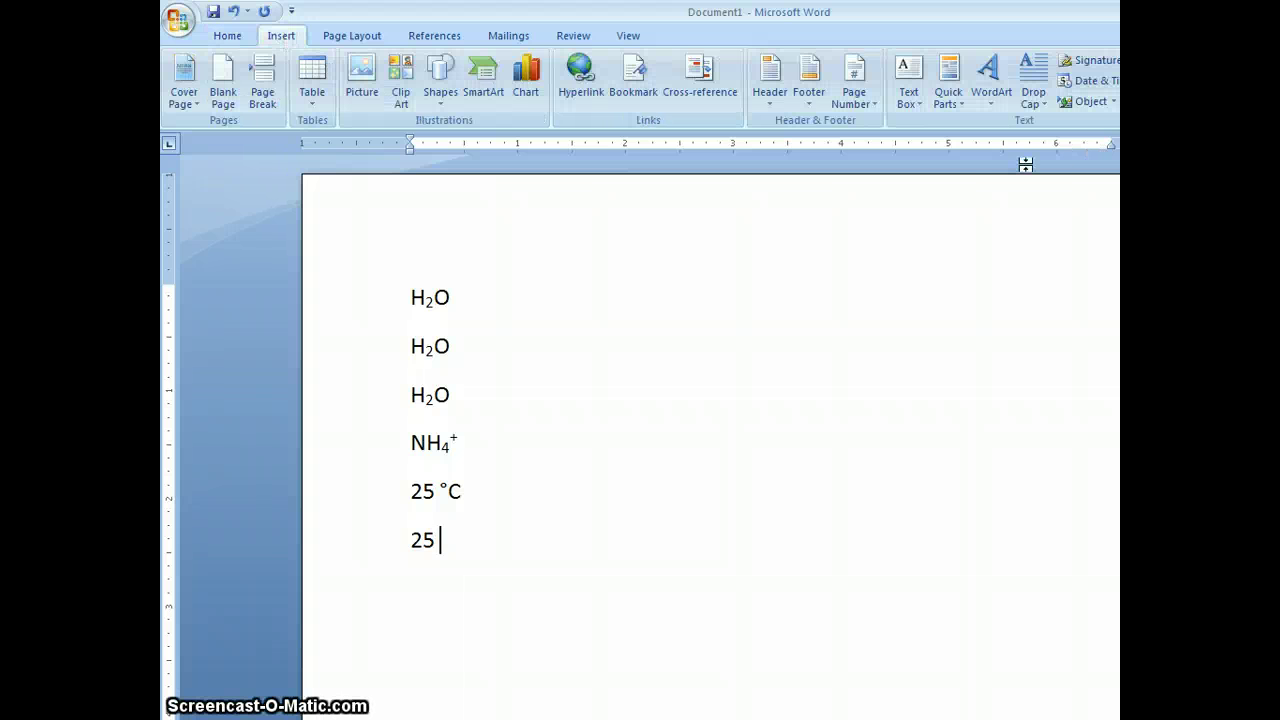
double_click(1030, 14)
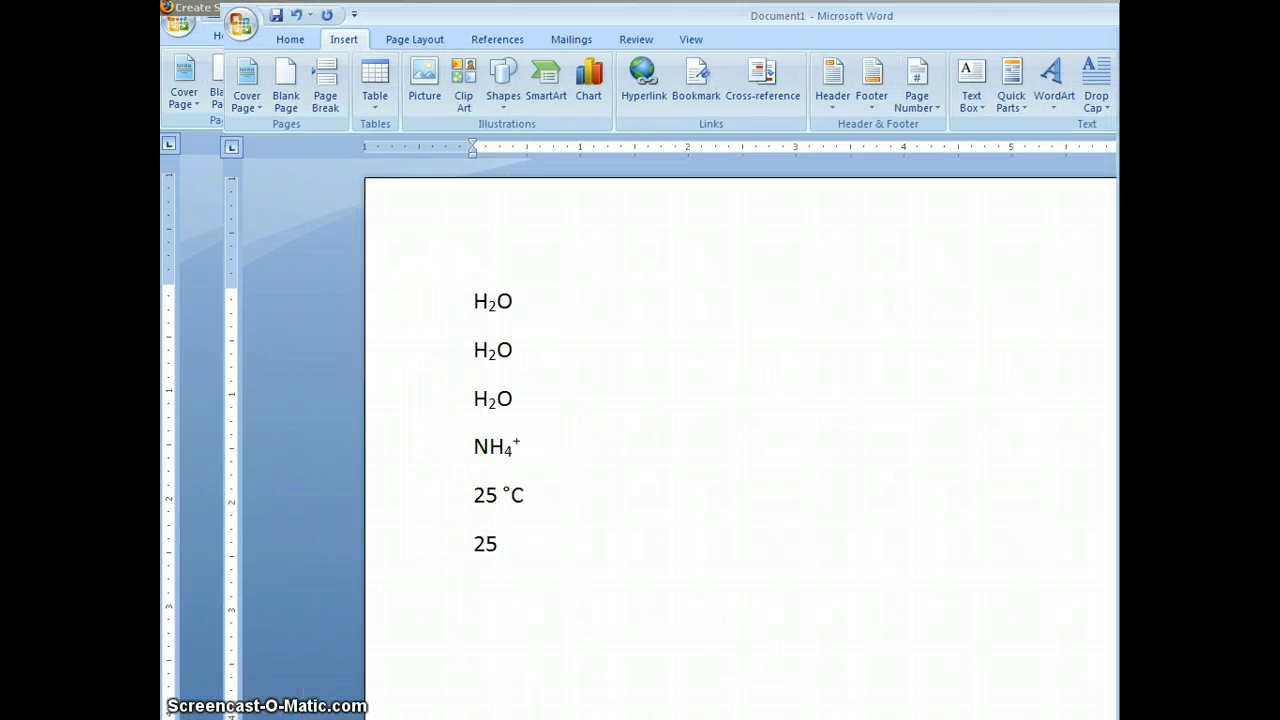
left_click_drag(1028, 17, 942, 13)
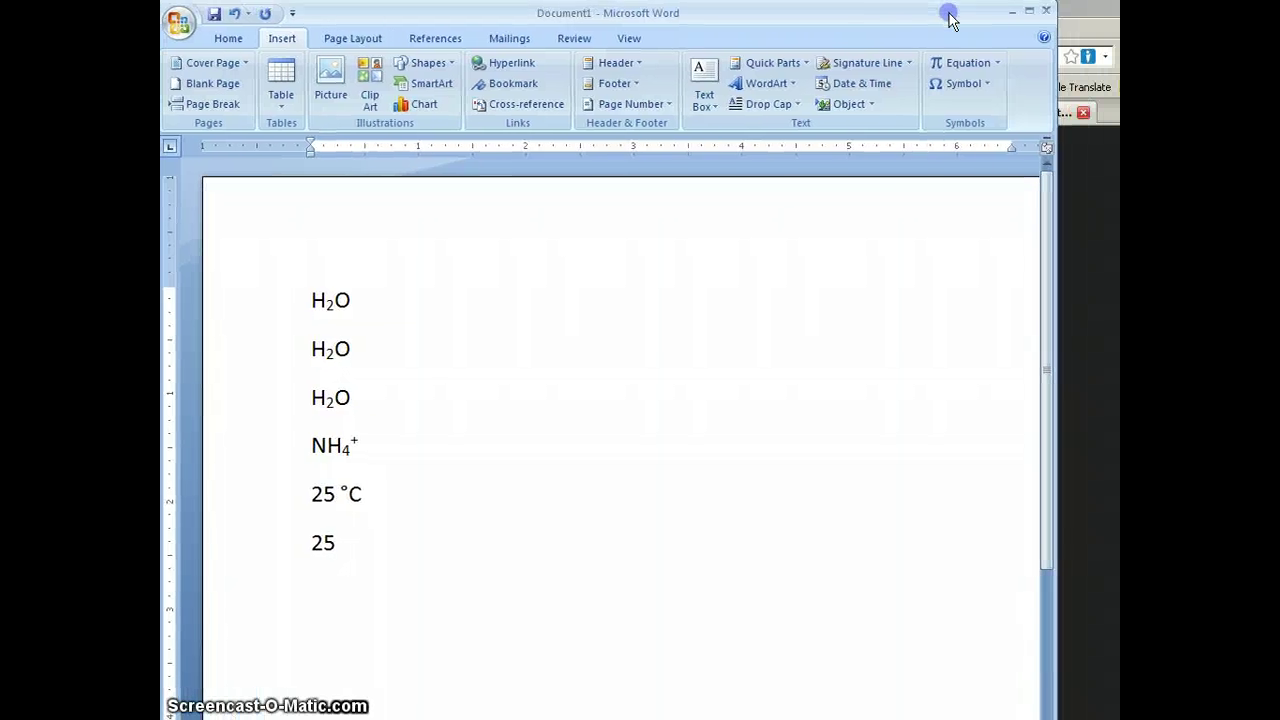
left_click(986, 88)
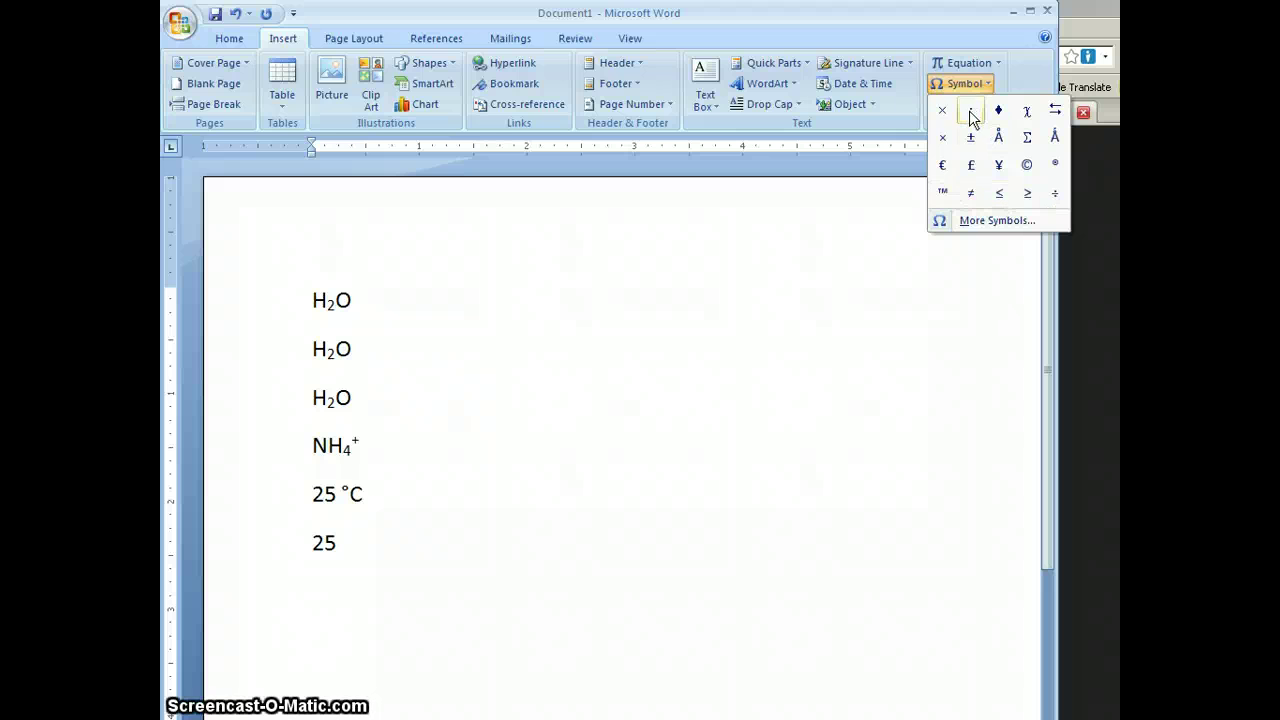
left_click(997, 222)
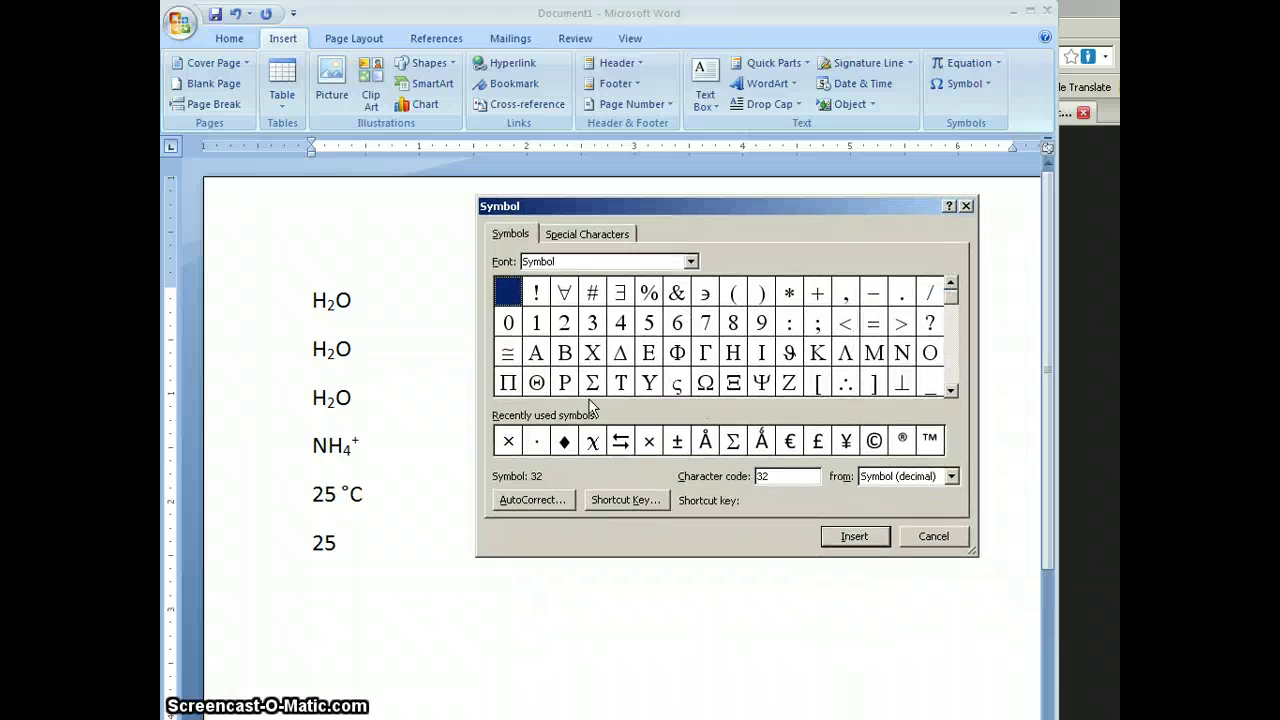
Set the symbol font to Calibri to show its character set
left_click(690, 258)
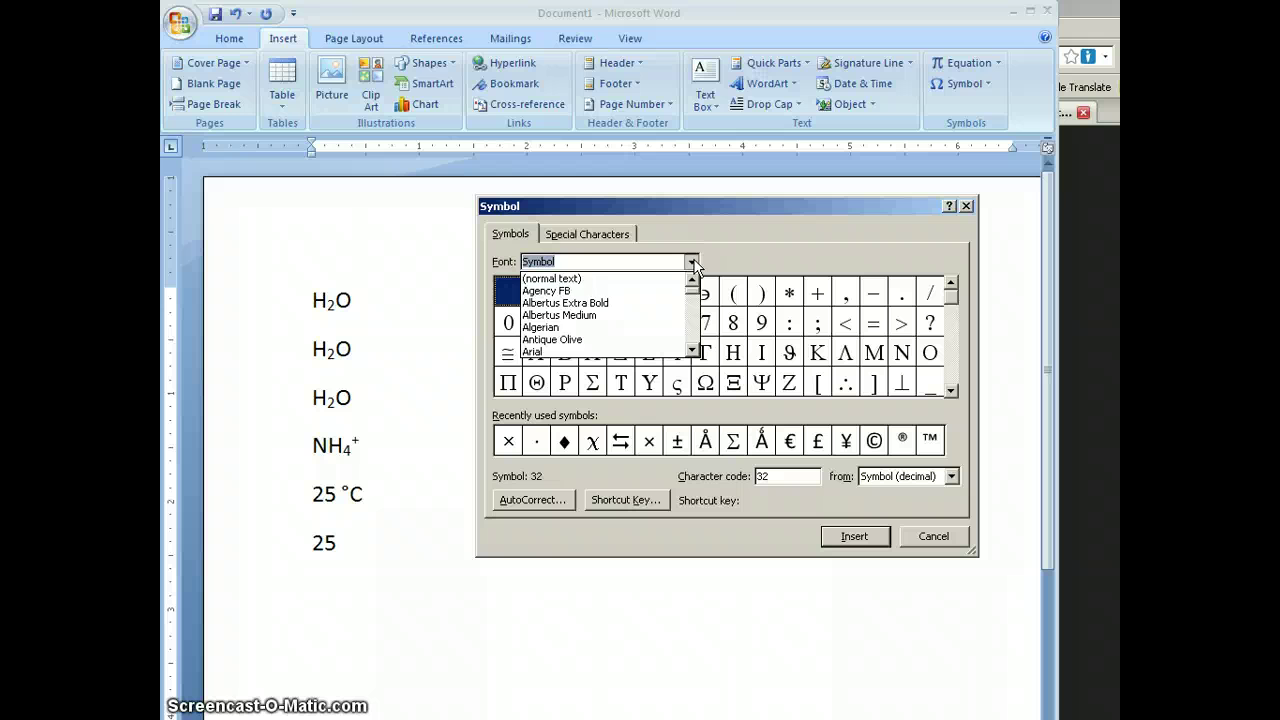
scroll(693, 262, "down", 15)
scroll(694, 275, "up", 15)
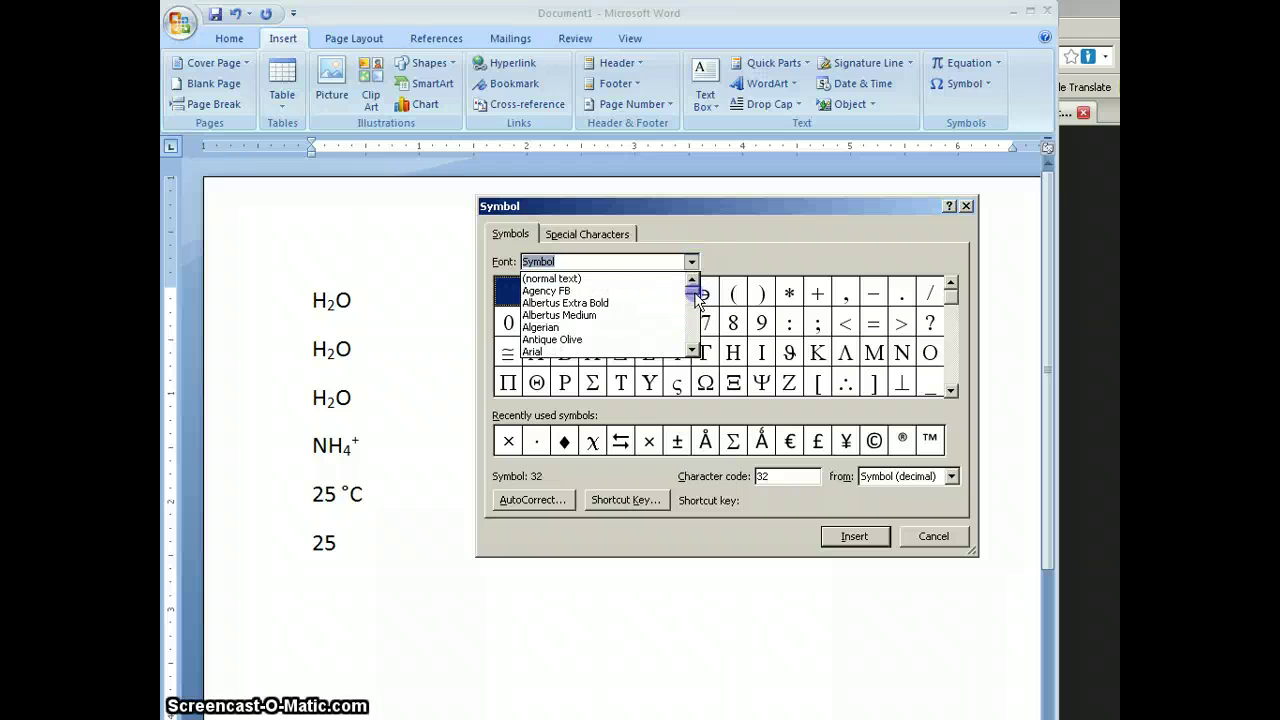
left_click_drag(697, 300, 700, 312)
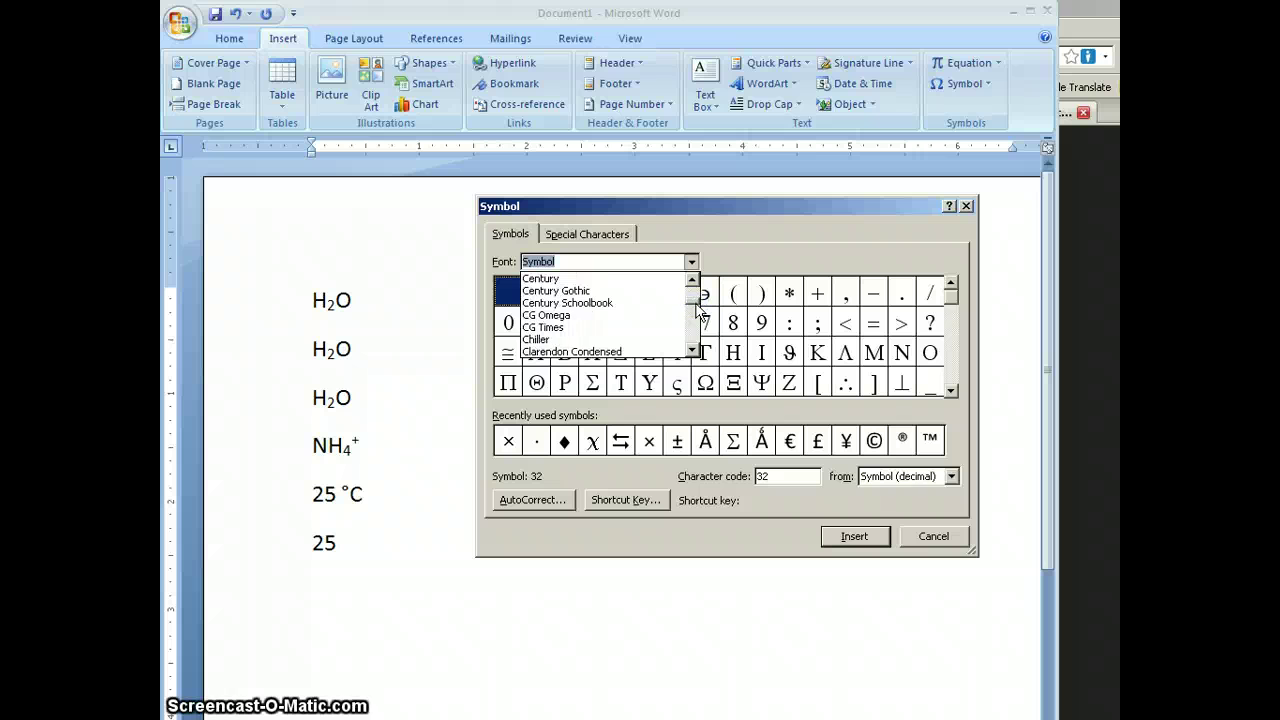
left_click(692, 280)
left_click(692, 280)
left_click(692, 280)
left_click(692, 280)
left_click(692, 280)
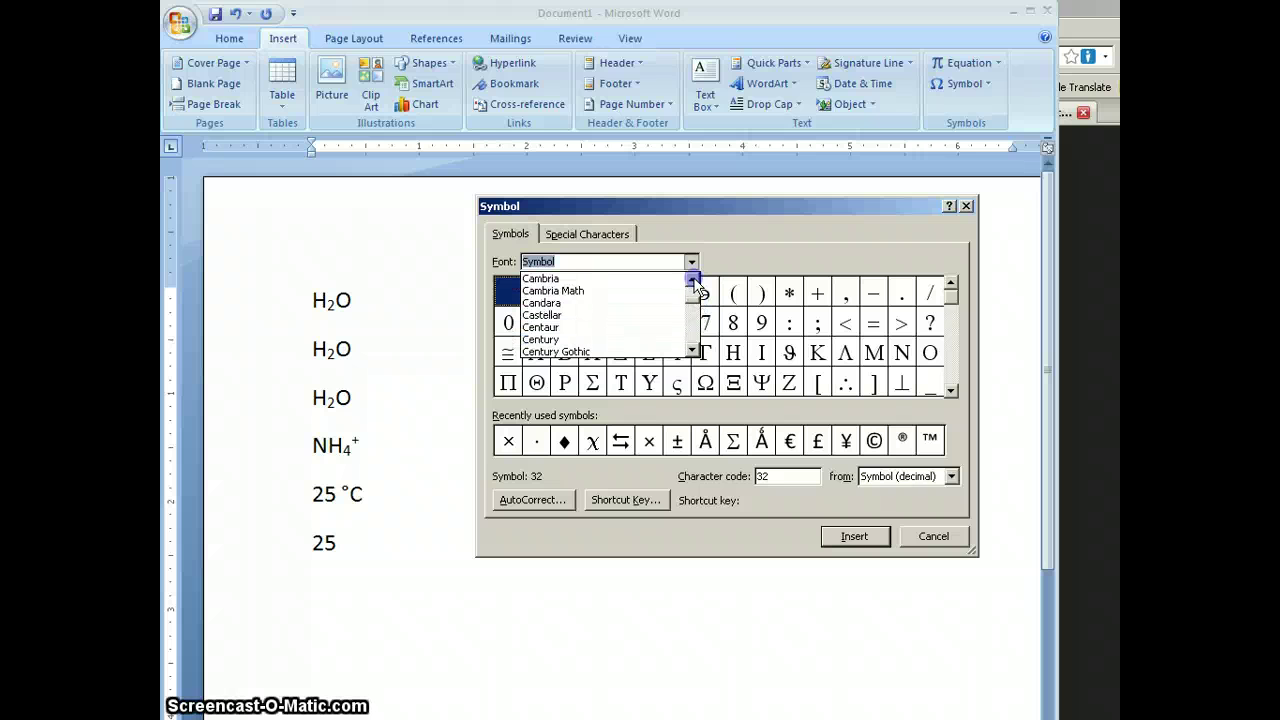
left_click(692, 280)
left_click(692, 280)
left_click(692, 280)
left_click(692, 280)
left_click(692, 280)
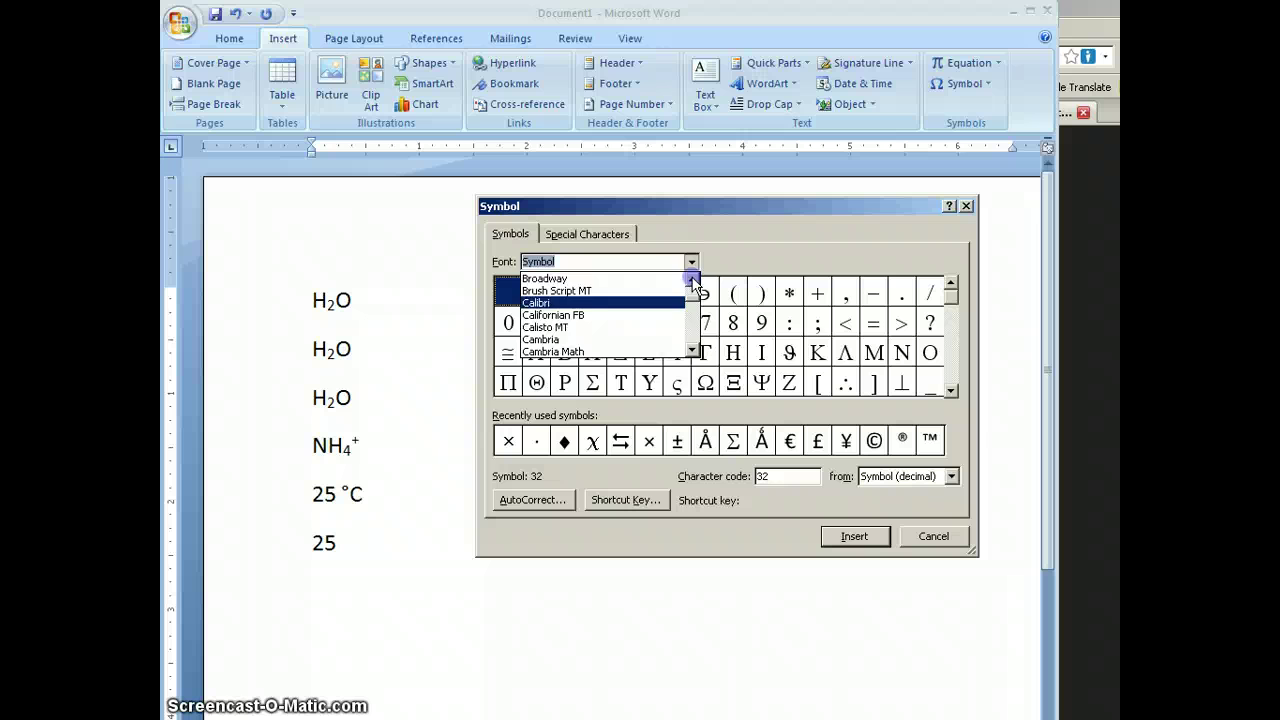
left_click(672, 302)
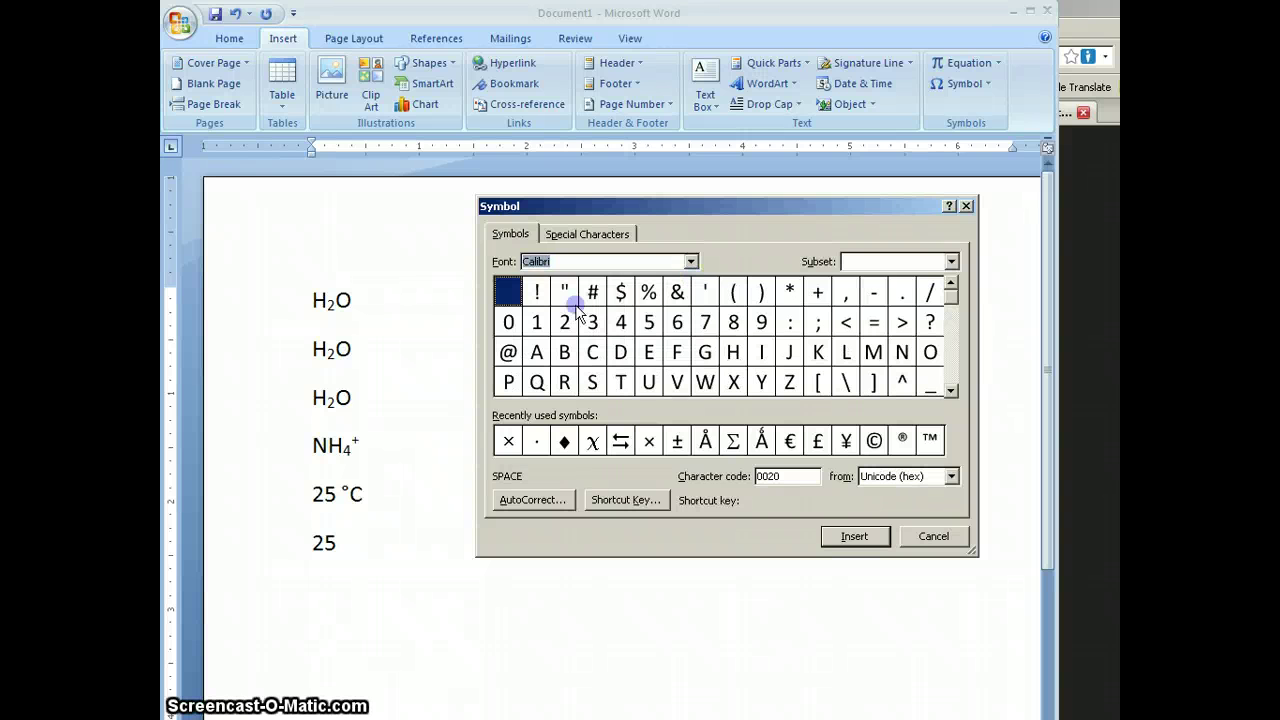
Insert the Calibri degree sign after 25 and close the Symbol dialog
left_click(951, 390)
left_click(951, 390)
left_click(951, 390)
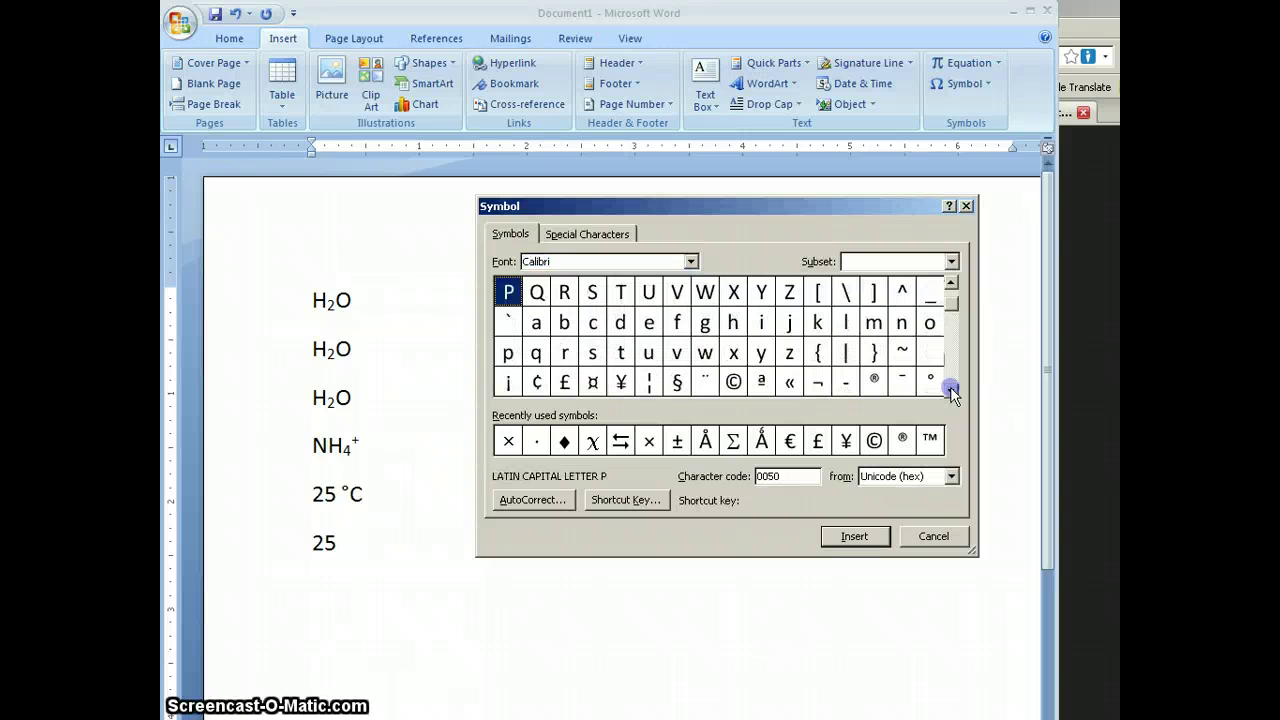
left_click(951, 390)
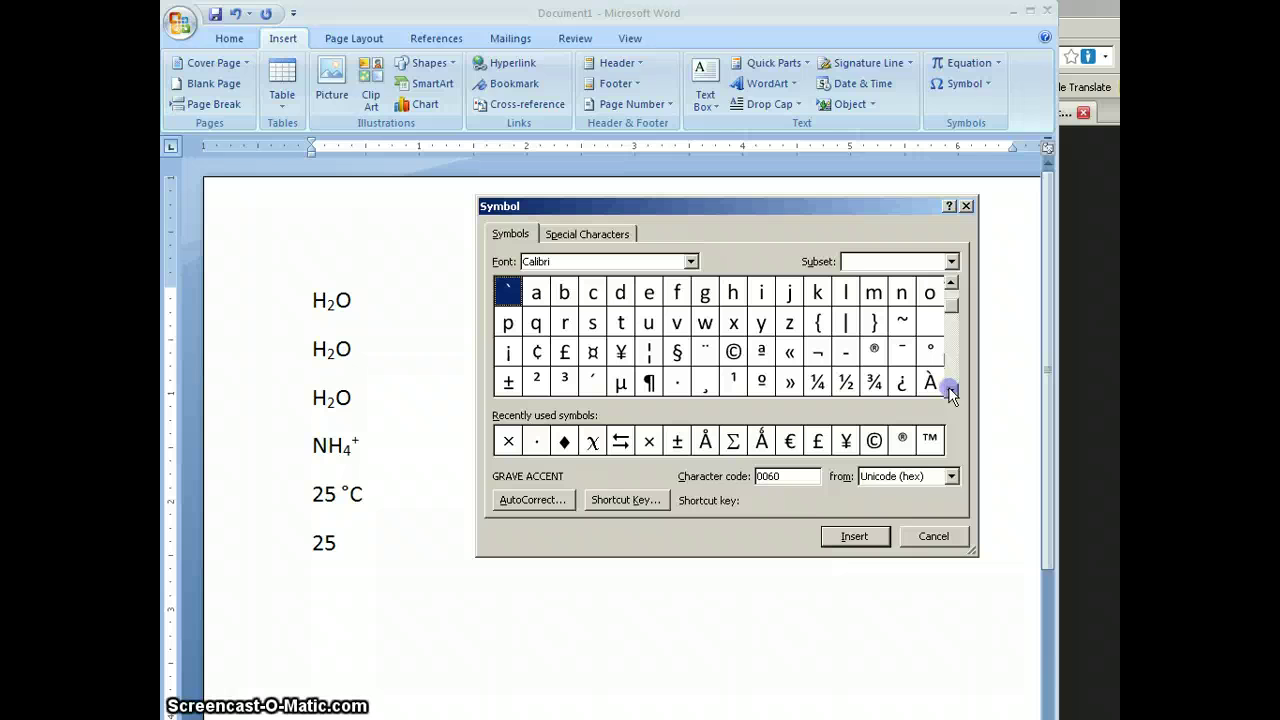
left_click(931, 352)
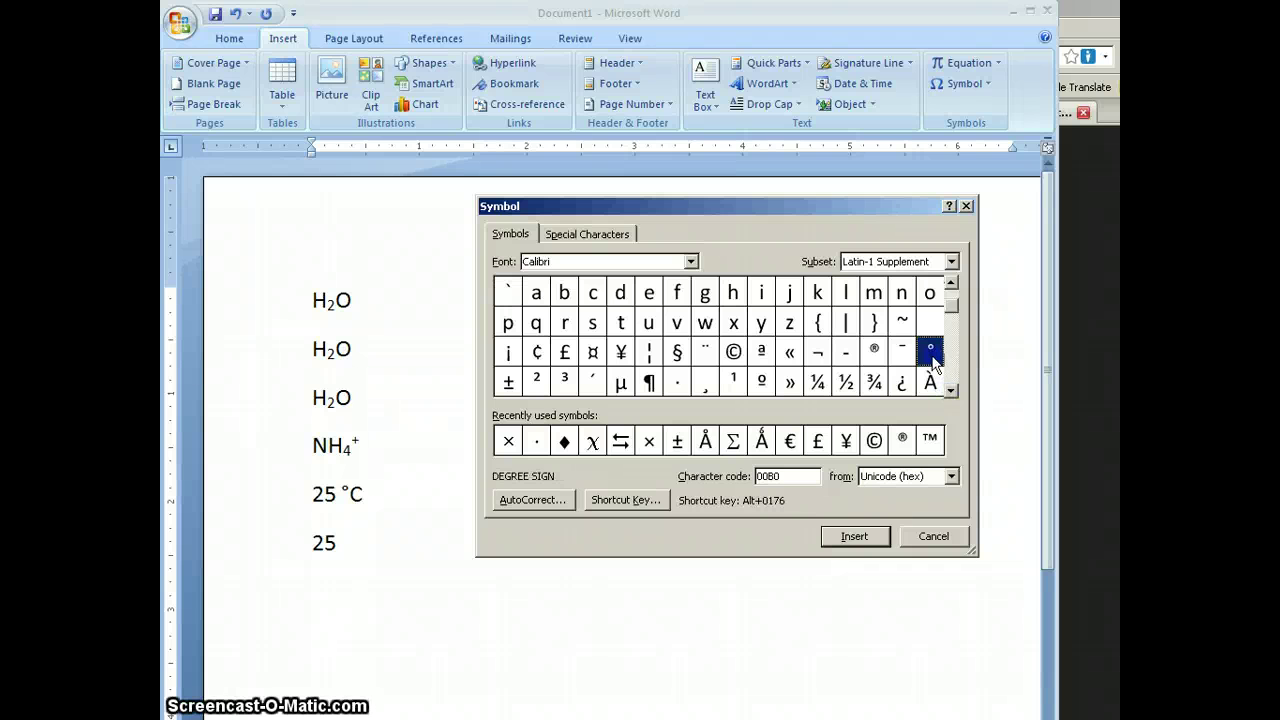
left_click(855, 537)
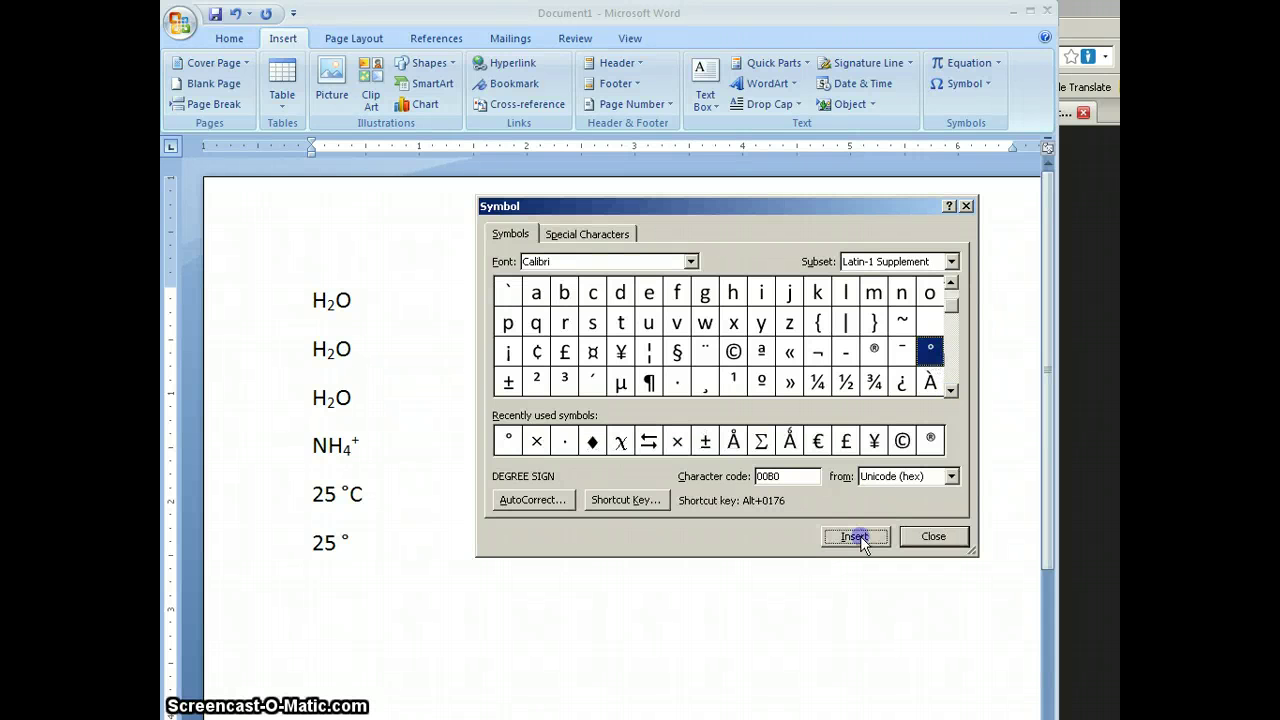
left_click(935, 538)
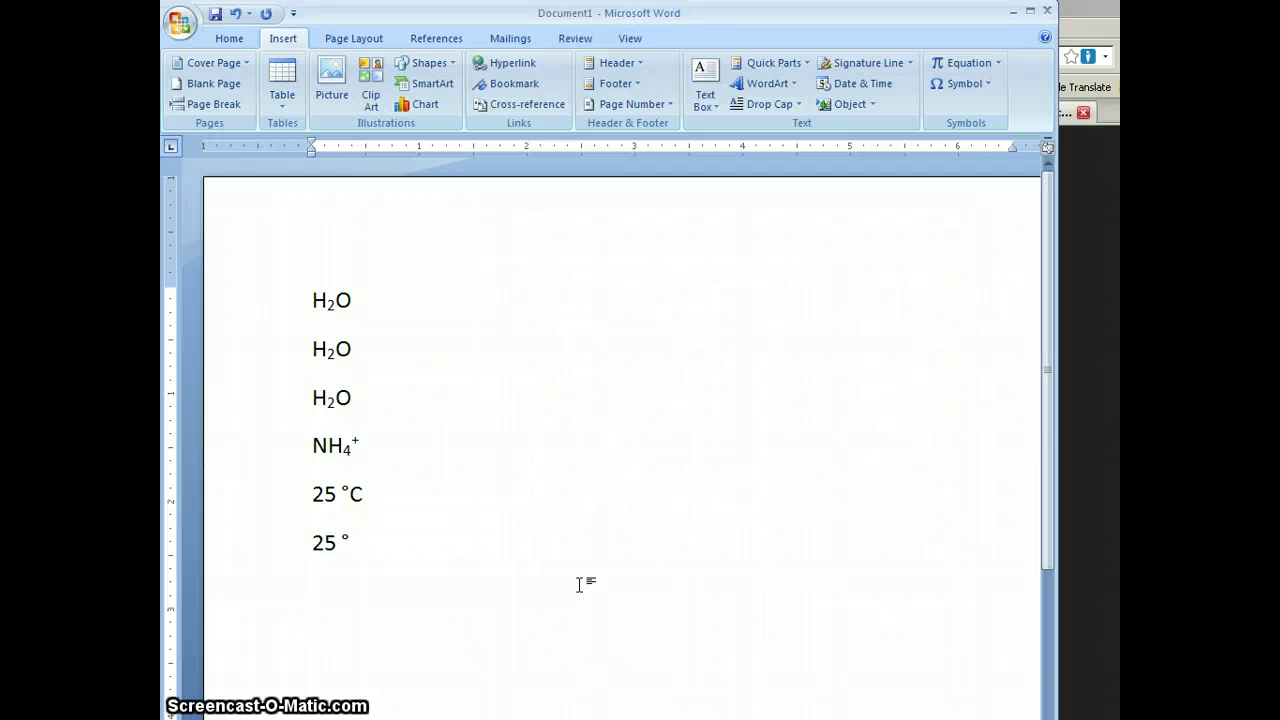